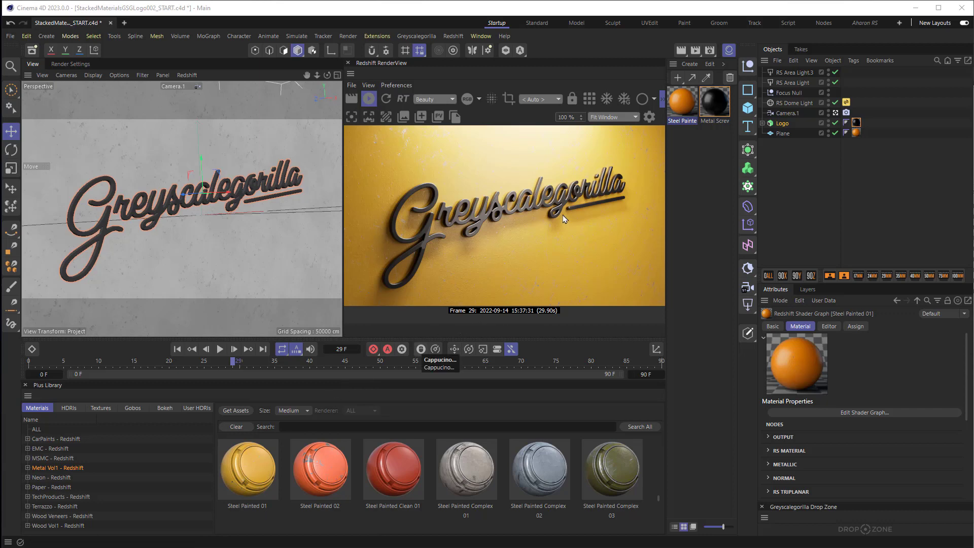
Step: Inspect the Steel Painted 01 node graph, then close it
{"action": "double_click", "coordinate": [685, 105]}
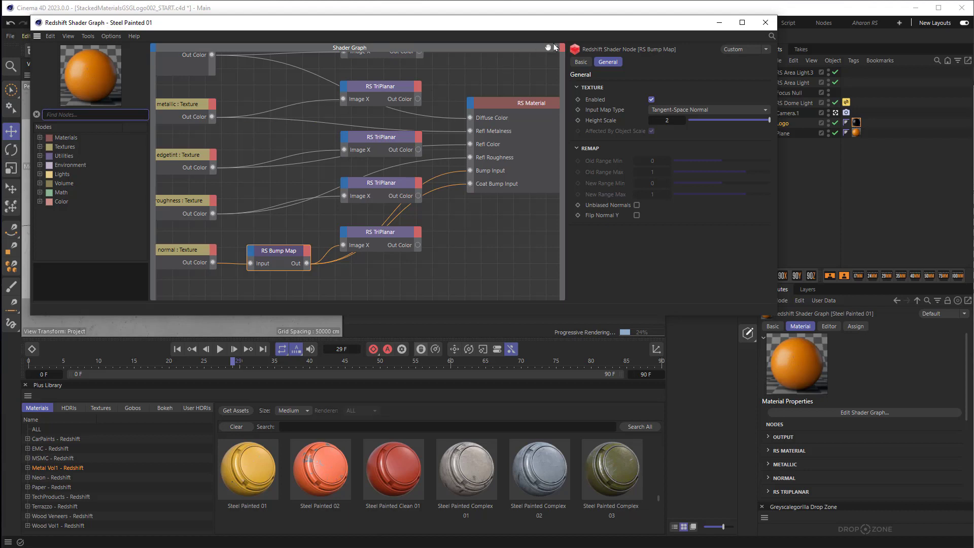
{"action": "left_click_drag", "start_coordinate": [548, 47], "coordinate": [588, 67]}
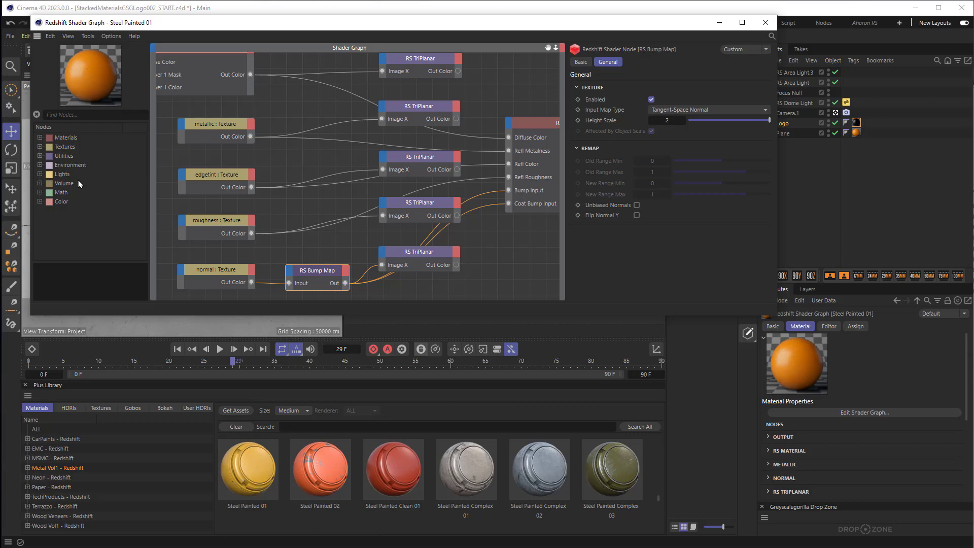
{"action": "left_click", "coordinate": [766, 22]}
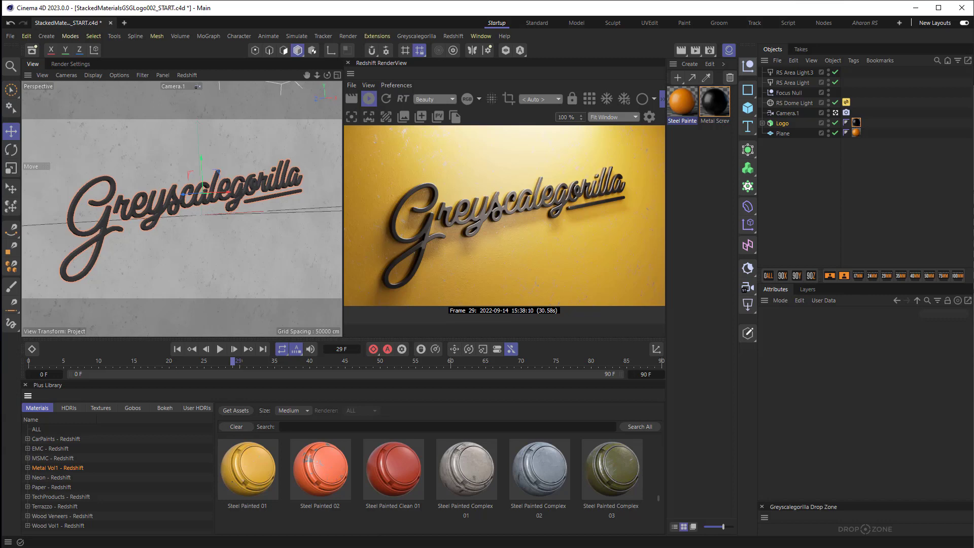
Step: Add Iron Cast 01 from the Plus Library materials to the Material Manager
{"action": "scroll", "coordinate": [463, 502], "scroll_direction": "down", "scroll_amount": 2}
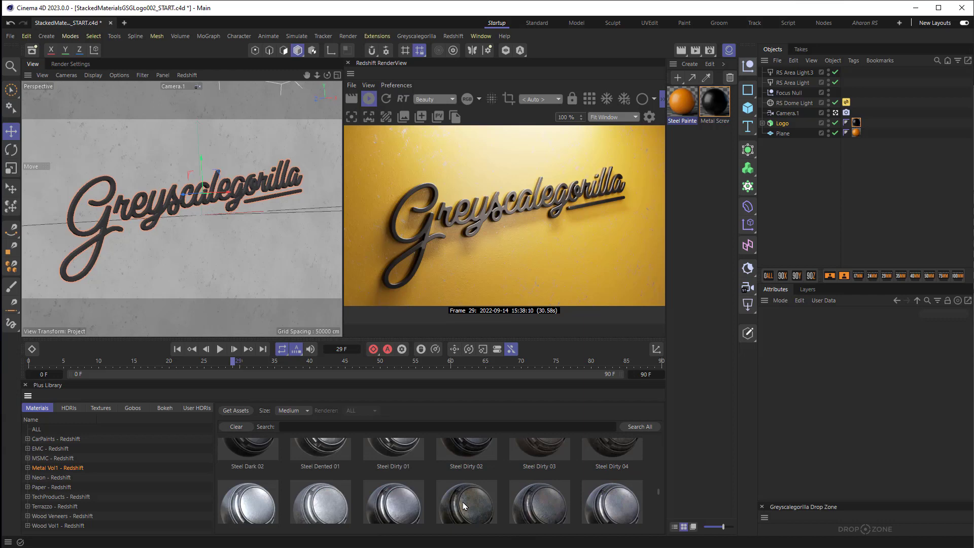
{"action": "scroll", "coordinate": [463, 506], "scroll_direction": "down", "scroll_amount": 2}
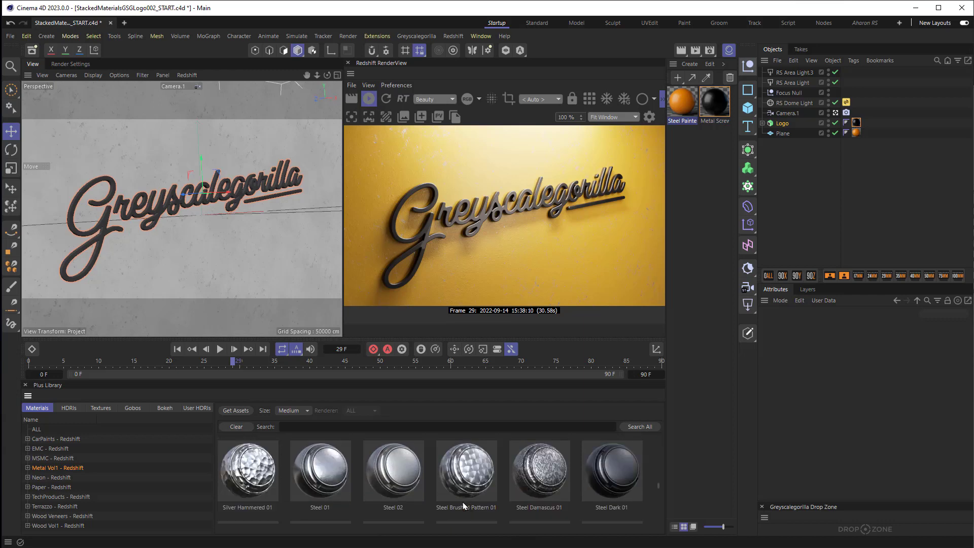
{"action": "scroll", "coordinate": [463, 505], "scroll_direction": "up", "scroll_amount": 2}
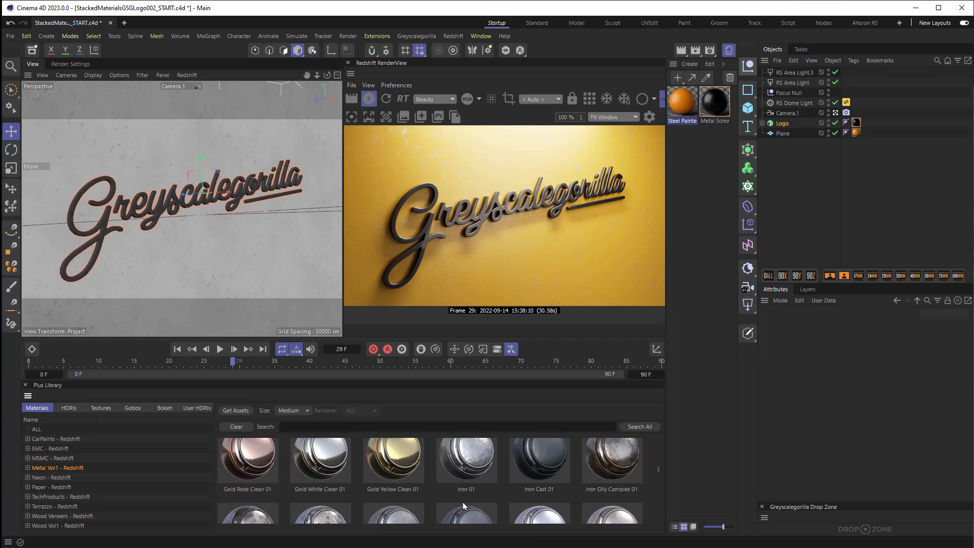
{"action": "left_click_drag", "start_coordinate": [536, 463], "coordinate": [703, 260]}
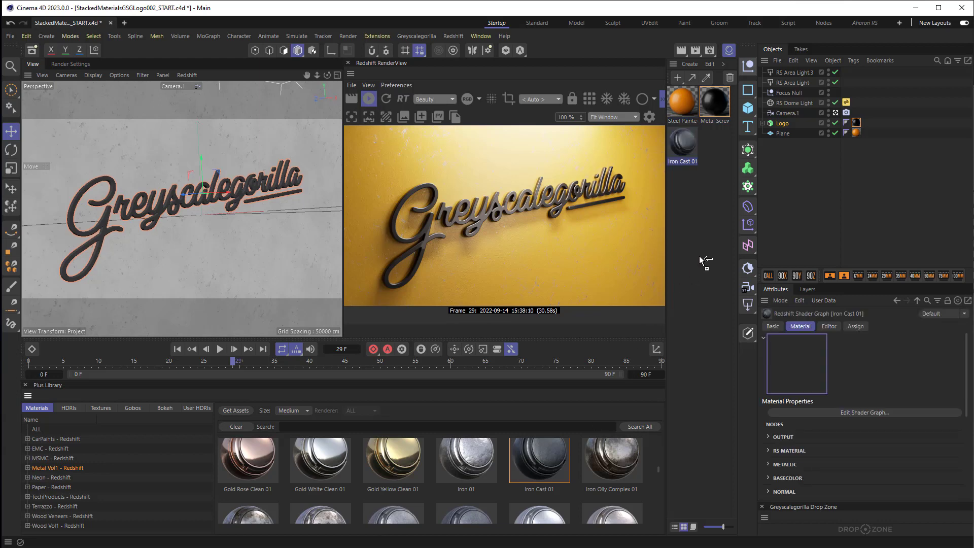
Step: Open Iron Cast 01's Shader Graph and show the library's Surface Imperfections: Scratches textures
{"action": "double_click", "coordinate": [689, 146]}
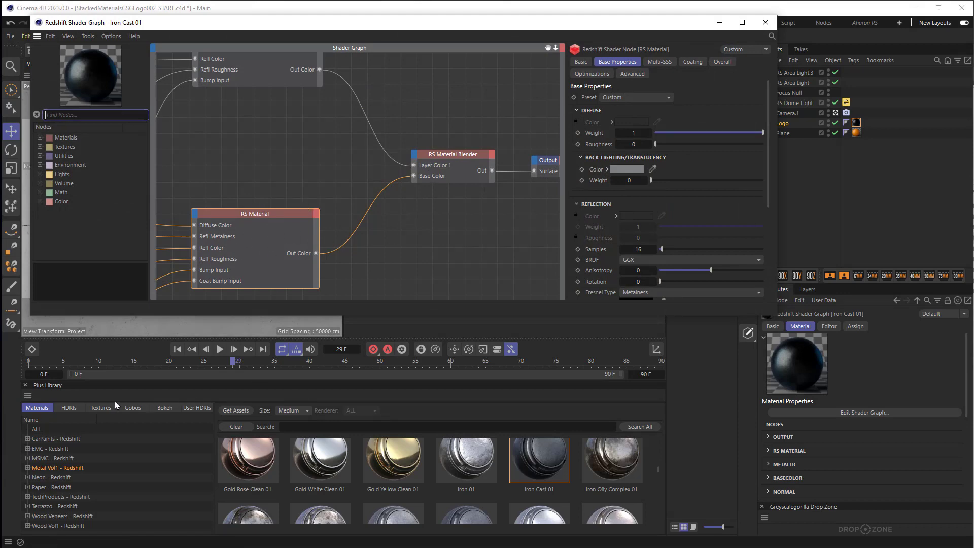
{"action": "left_click", "coordinate": [101, 409]}
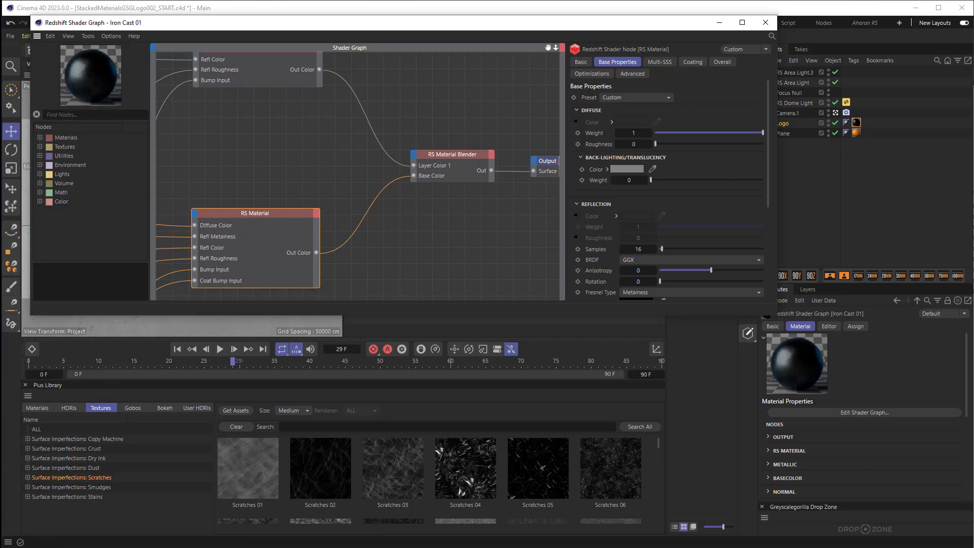
Step: Add a Scratches 49 texture node and wire its Out Color to the RS Material's Opacity Color
{"action": "left_click_drag", "start_coordinate": [556, 47], "coordinate": [696, 21]}
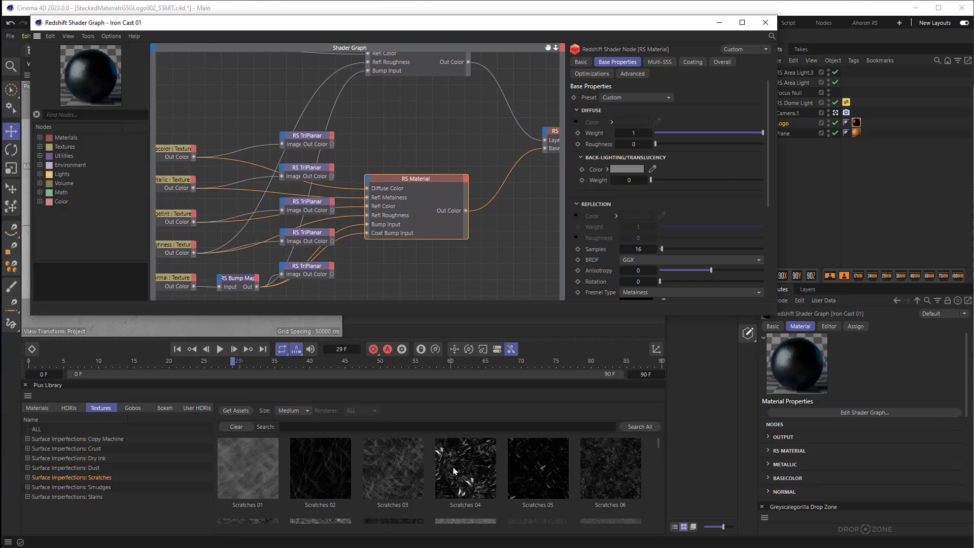
{"action": "scroll", "coordinate": [527, 477], "scroll_direction": "down", "scroll_amount": 10}
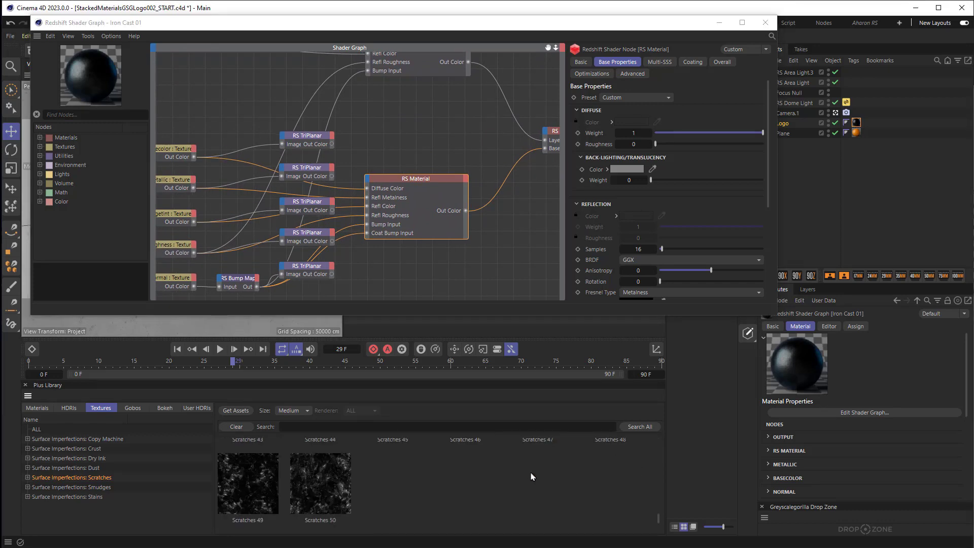
{"action": "left_click", "coordinate": [263, 491]}
{"action": "left_click_drag", "start_coordinate": [381, 164], "coordinate": [372, 136]}
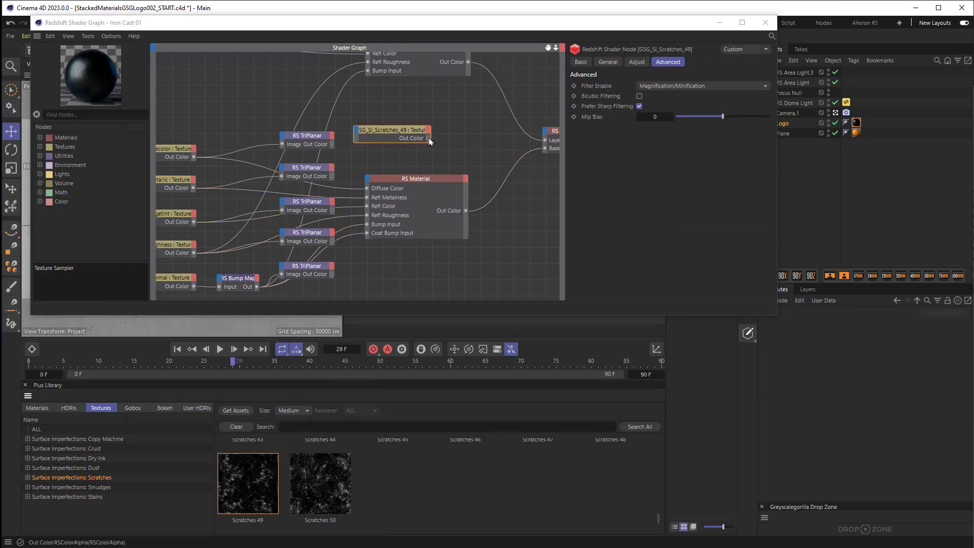
{"action": "left_click_drag", "start_coordinate": [429, 142], "coordinate": [369, 182]}
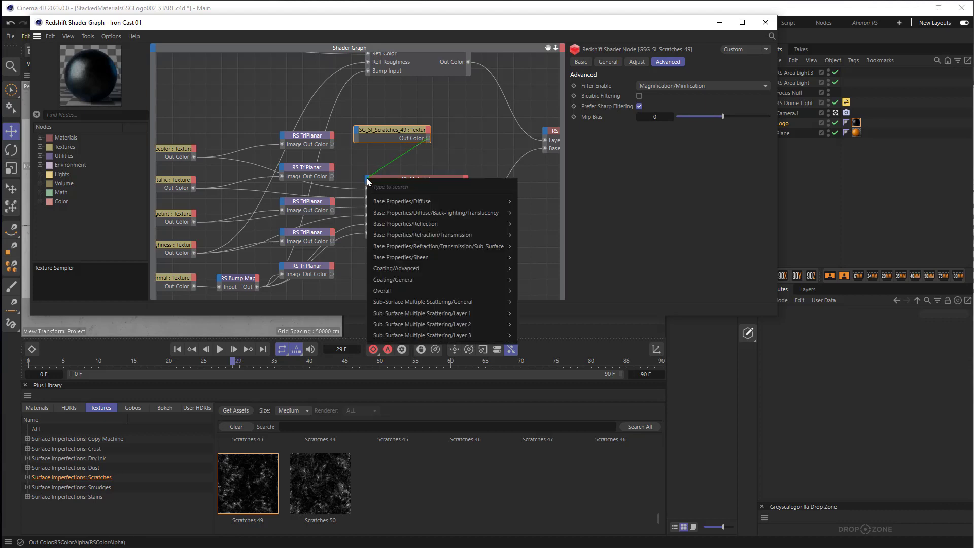
{"action": "mouse_move", "coordinate": [401, 290]}
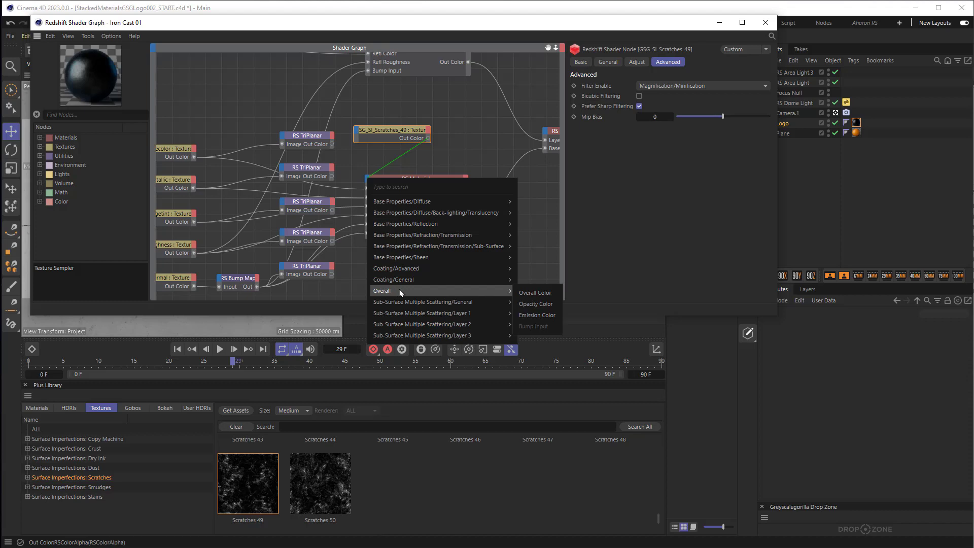
{"action": "left_click", "coordinate": [538, 304]}
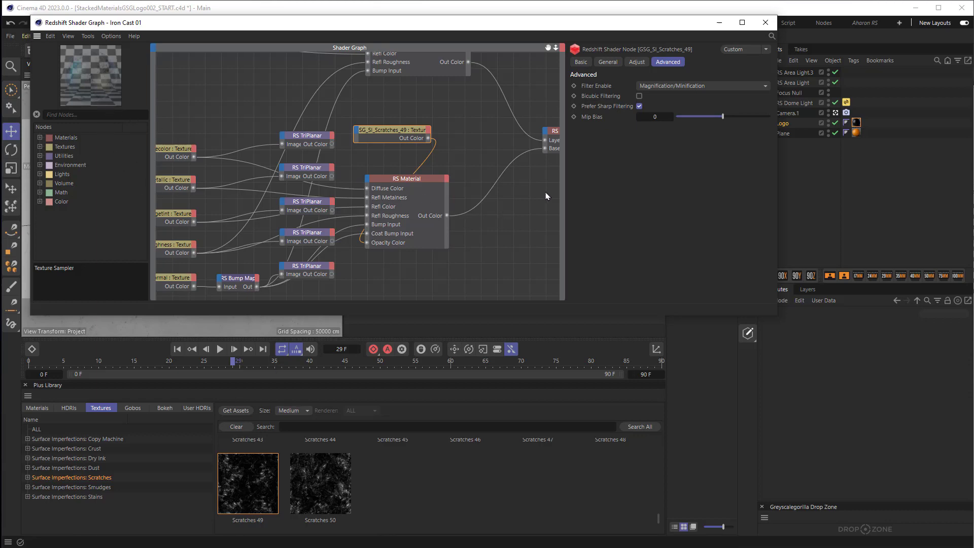
Step: Apply the Iron Cast 01 material to the Plane in the Object Manager
{"action": "left_click", "coordinate": [765, 22]}
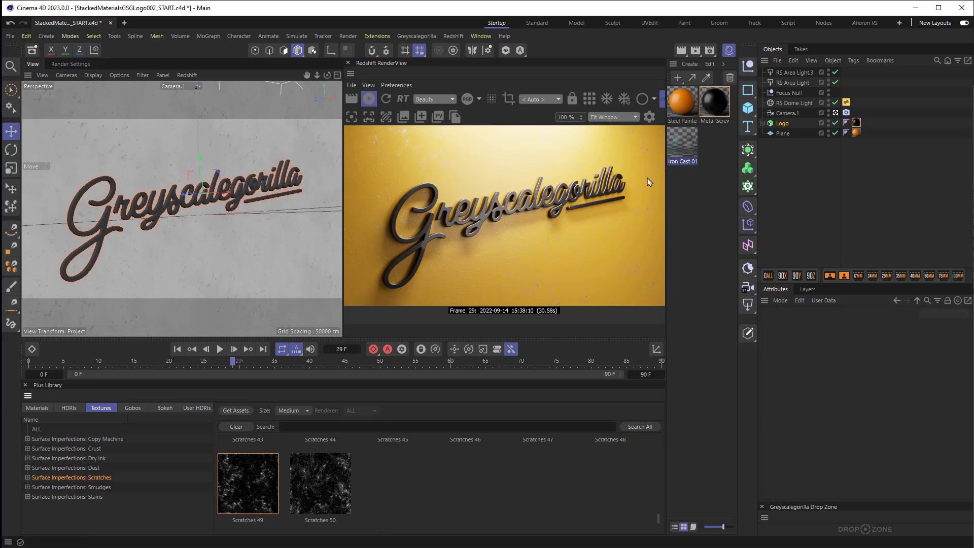
{"action": "left_click", "coordinate": [680, 148]}
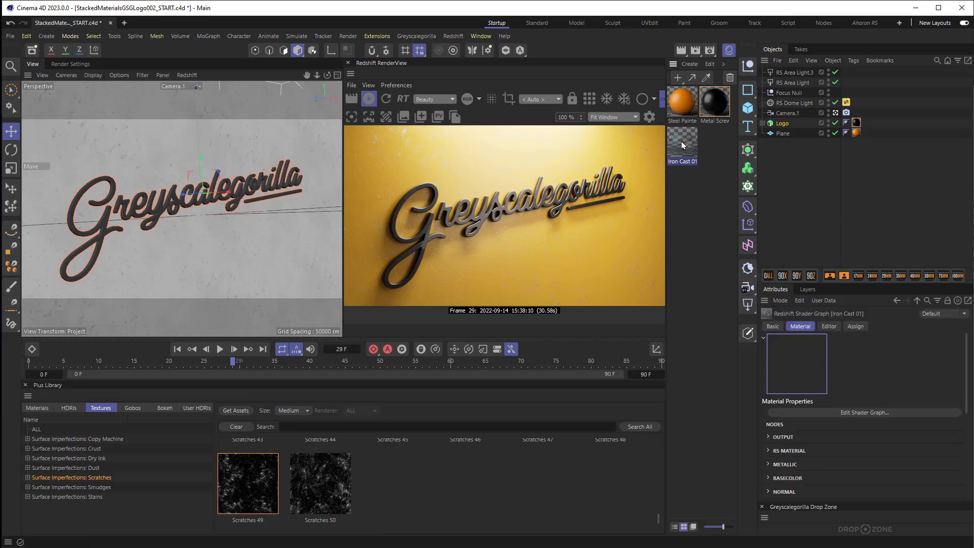
{"action": "left_click_drag", "start_coordinate": [678, 143], "coordinate": [304, 211]}
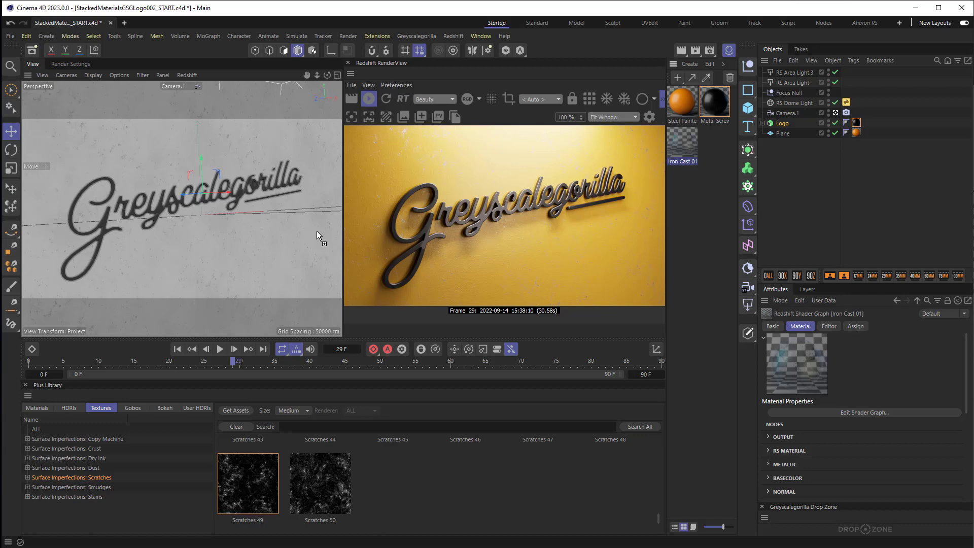
{"action": "left_click_drag", "start_coordinate": [317, 235], "coordinate": [838, 129]}
{"action": "left_click_drag", "start_coordinate": [857, 136], "coordinate": [788, 136]}
{"action": "left_click_drag", "start_coordinate": [785, 137], "coordinate": [785, 138]}
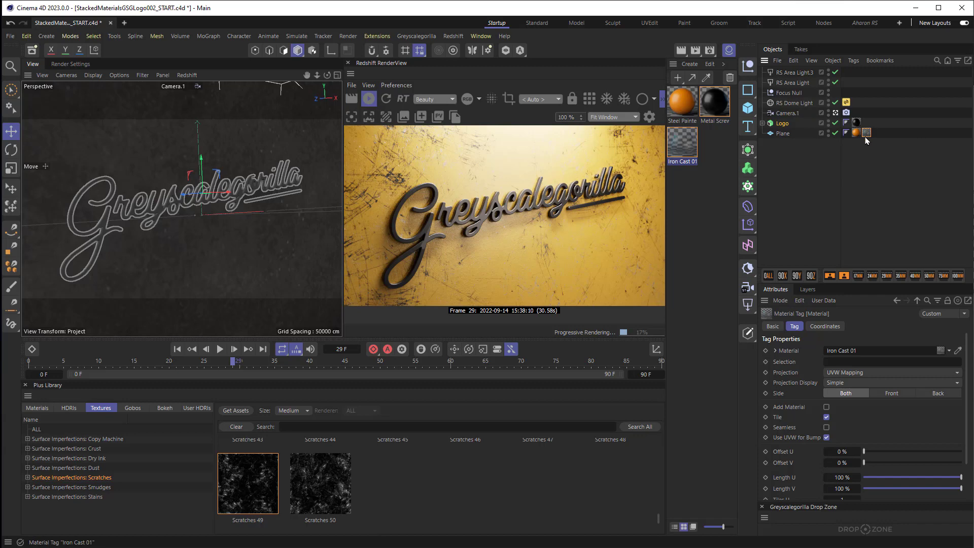
Step: Set the Iron Cast 01 material tag's Tiles U and Tiles V to 2
{"action": "scroll", "coordinate": [924, 437], "scroll_direction": "down", "scroll_amount": 2}
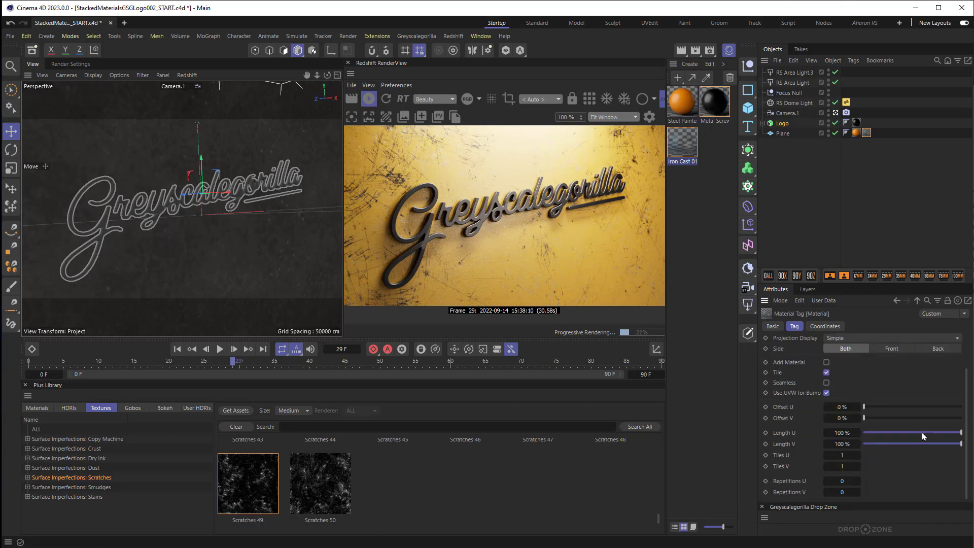
{"action": "left_click", "coordinate": [848, 456]}
{"action": "type", "text": "2"}
{"action": "key", "text": "Tab"}
{"action": "type", "text": "2"}
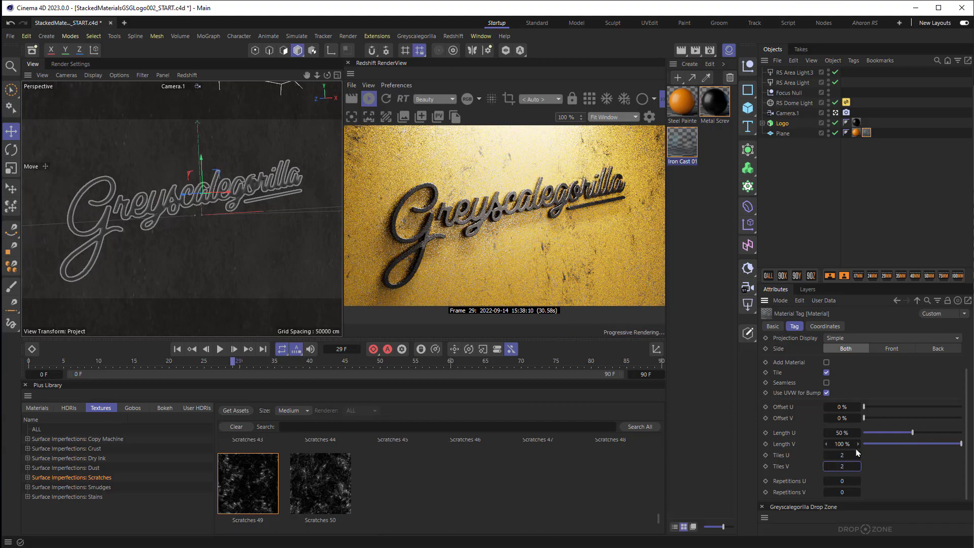
{"action": "key", "text": "Return"}
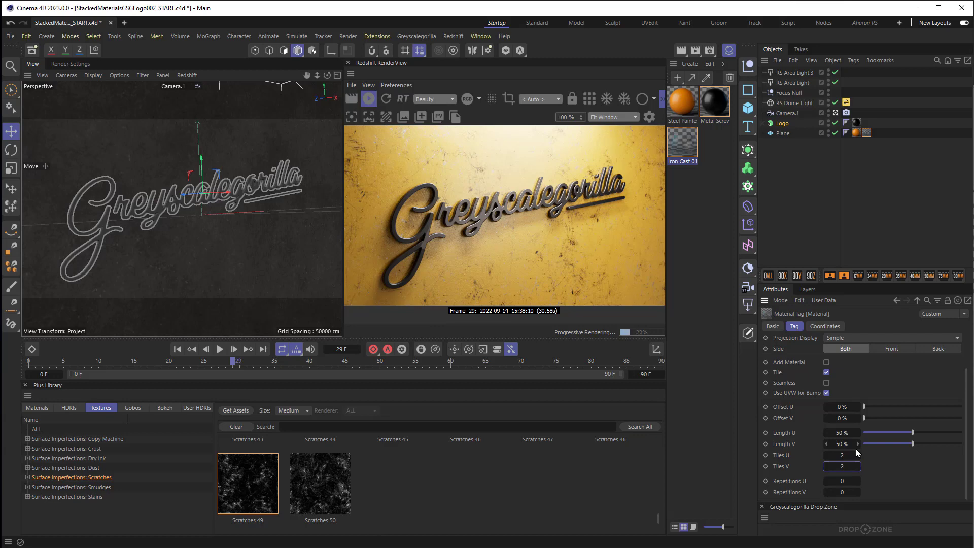
Step: Add a second Steel Painted 01 from the library materials and open its Shader Graph
{"action": "left_click", "coordinate": [37, 408]}
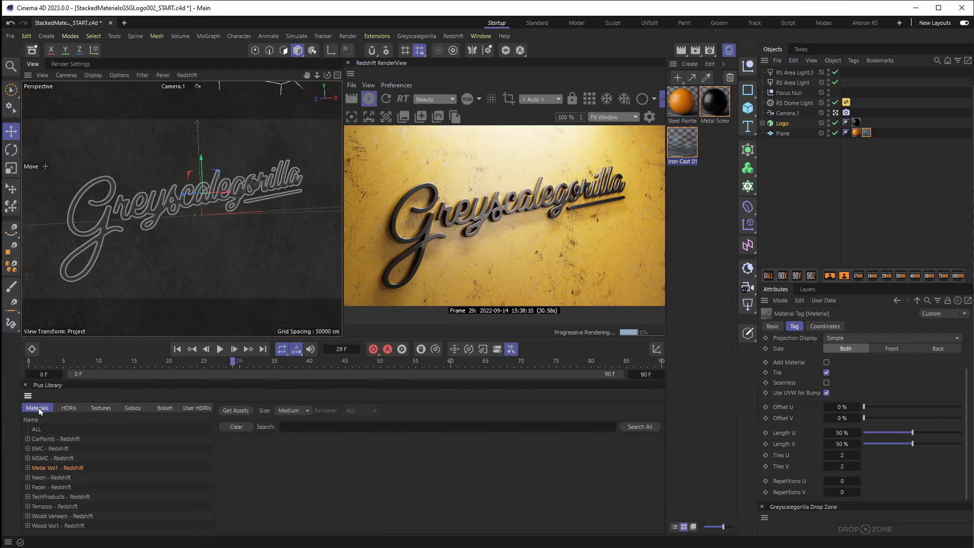
{"action": "scroll", "coordinate": [334, 482], "scroll_direction": "down", "scroll_amount": 5}
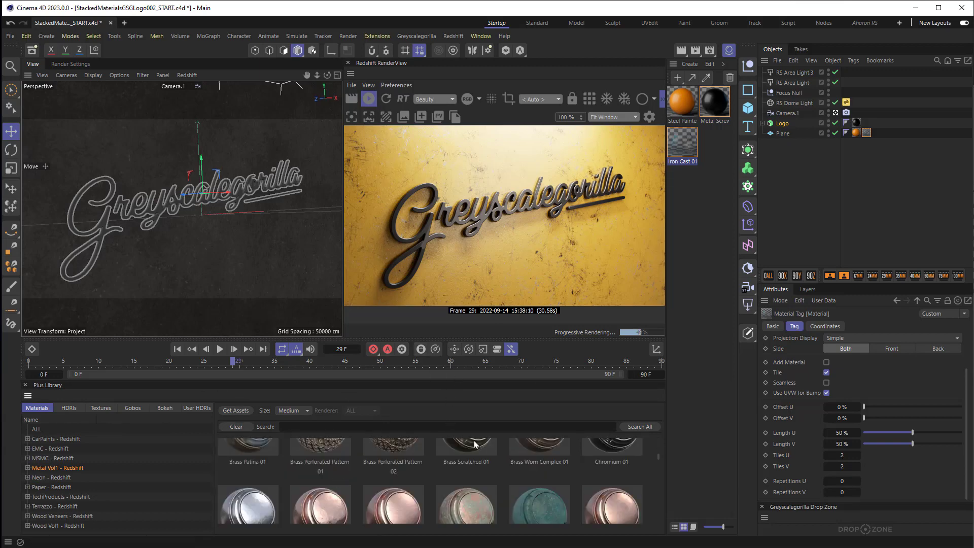
{"action": "scroll", "coordinate": [437, 467], "scroll_direction": "down", "scroll_amount": 3}
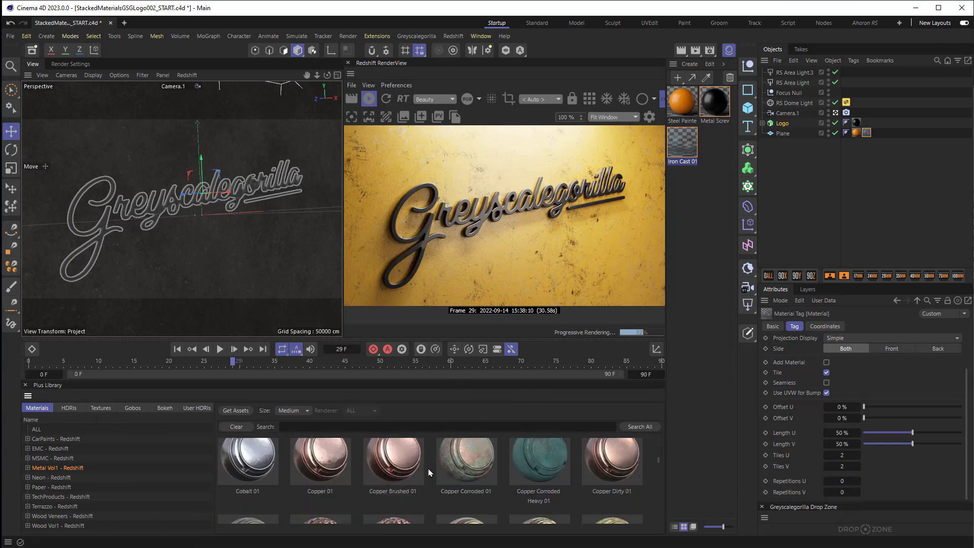
{"action": "scroll", "coordinate": [428, 473], "scroll_direction": "down", "scroll_amount": 5}
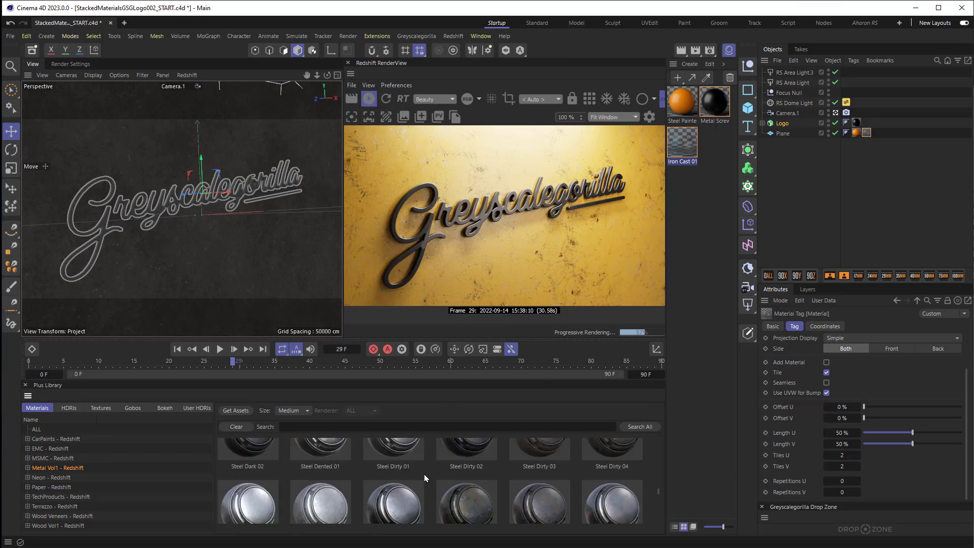
{"action": "scroll", "coordinate": [425, 479], "scroll_direction": "down", "scroll_amount": 3}
{"action": "mouse_move", "coordinate": [259, 474]}
{"action": "left_mouse_down"}
{"action": "mouse_move", "coordinate": [442, 411]}
{"action": "mouse_move", "coordinate": [691, 222]}
{"action": "left_mouse_up"}
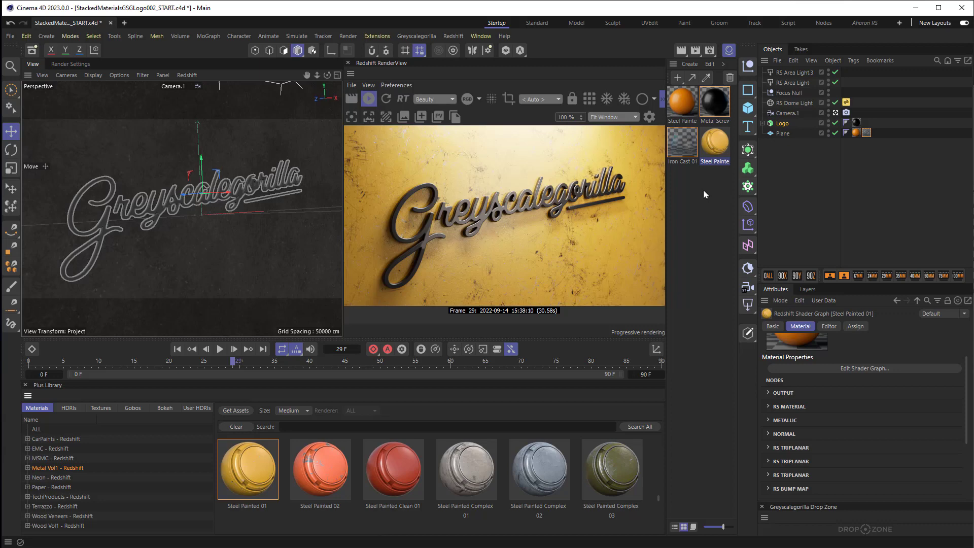
{"action": "double_click", "coordinate": [715, 142]}
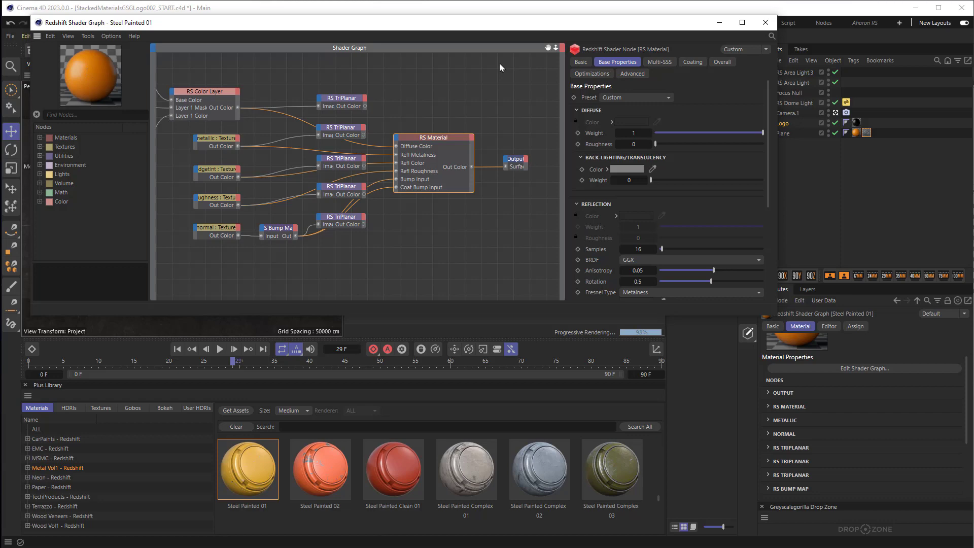
Step: Close the Redshift Shader Graph for the new Steel Painted 01
{"action": "left_click", "coordinate": [765, 22]}
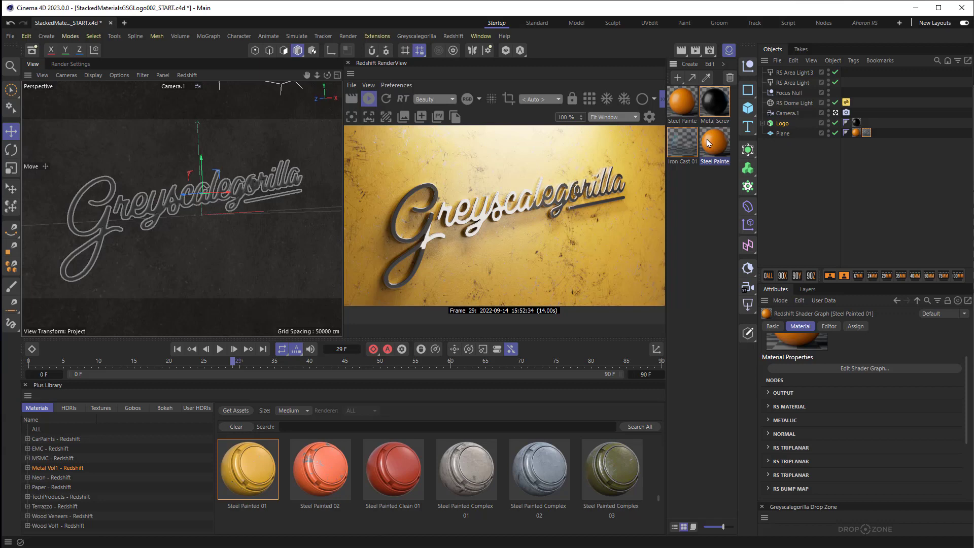
Step: Convert the scene materials with Redshift's Convert and Replace with Nodes tool
{"action": "left_click", "coordinate": [450, 36]}
{"action": "mouse_move", "coordinate": [465, 92]}
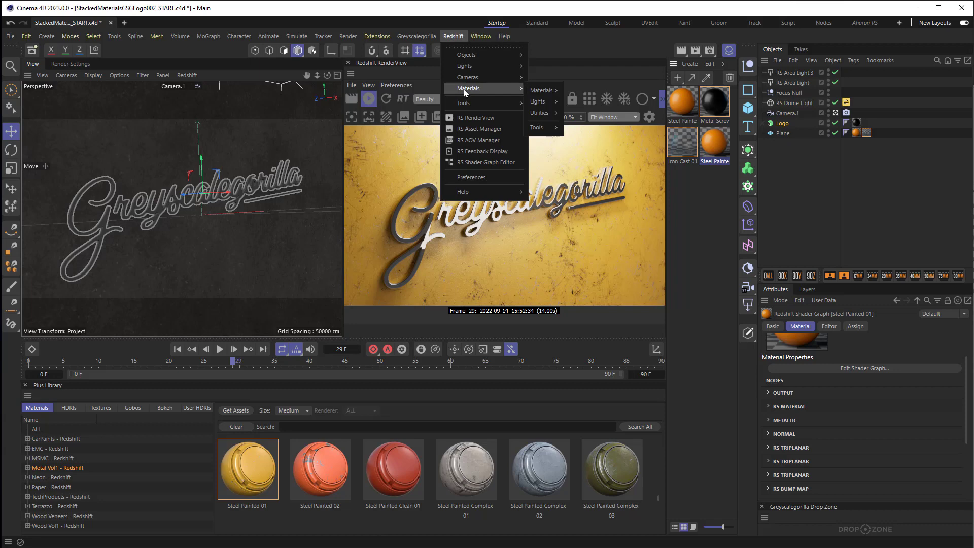
{"action": "mouse_move", "coordinate": [542, 128]}
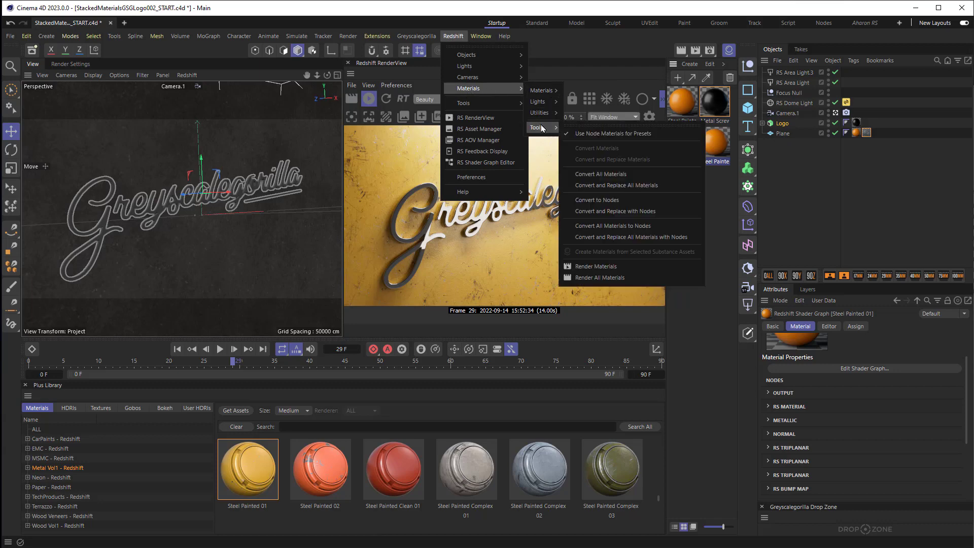
{"action": "left_click", "coordinate": [610, 215]}
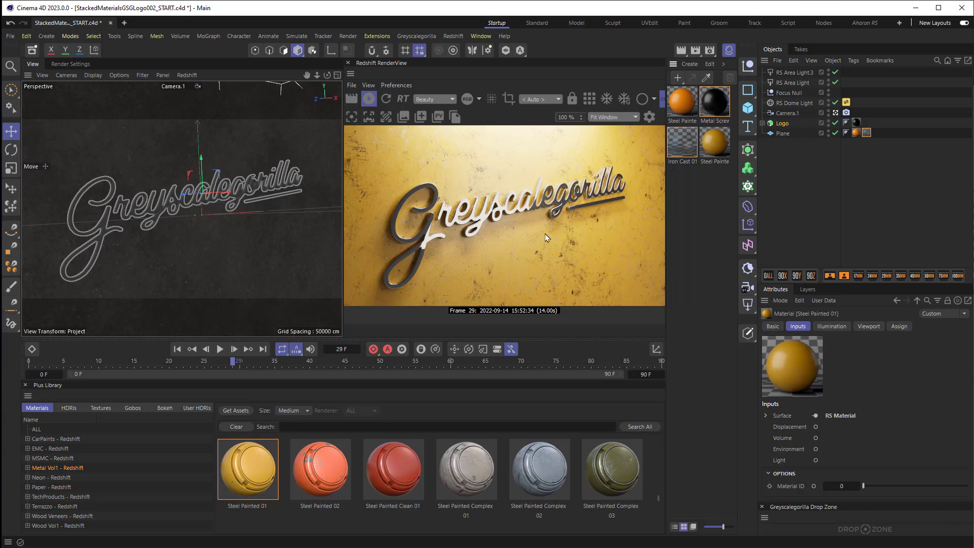
Step: Open the converted Steel Painted 01 in the Node Editor, positioned to show its output nodes
{"action": "double_click", "coordinate": [719, 145]}
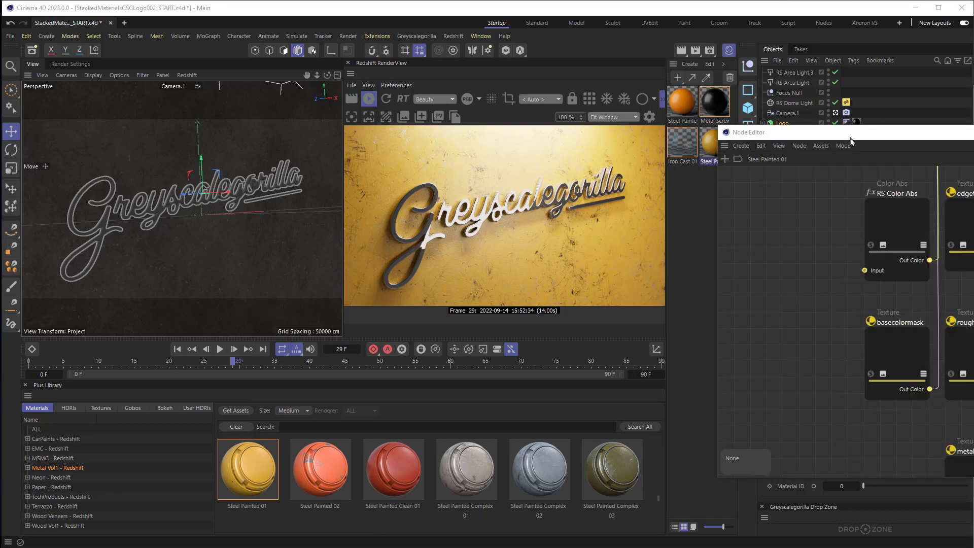
{"action": "mouse_move", "coordinate": [849, 138]}
{"action": "left_mouse_down"}
{"action": "mouse_move", "coordinate": [367, 62]}
{"action": "mouse_move", "coordinate": [353, 76]}
{"action": "left_mouse_up"}
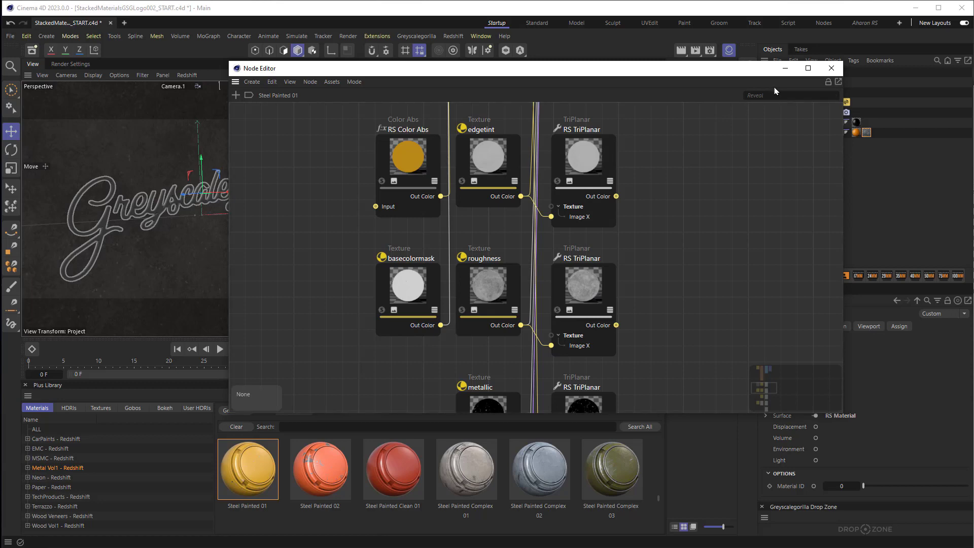
{"action": "scroll", "coordinate": [556, 249], "scroll_direction": "down", "scroll_amount": 3}
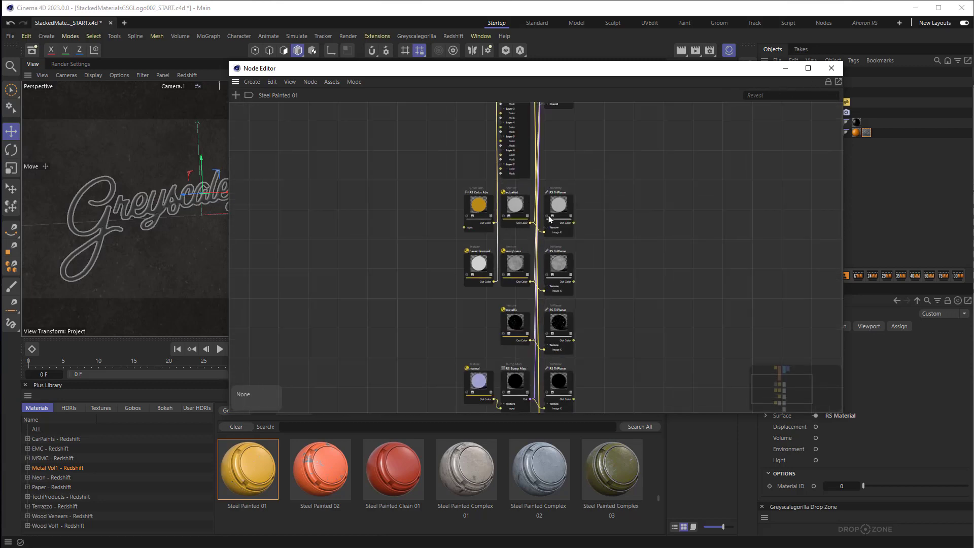
{"action": "scroll", "coordinate": [533, 165], "scroll_direction": "up", "scroll_amount": 5}
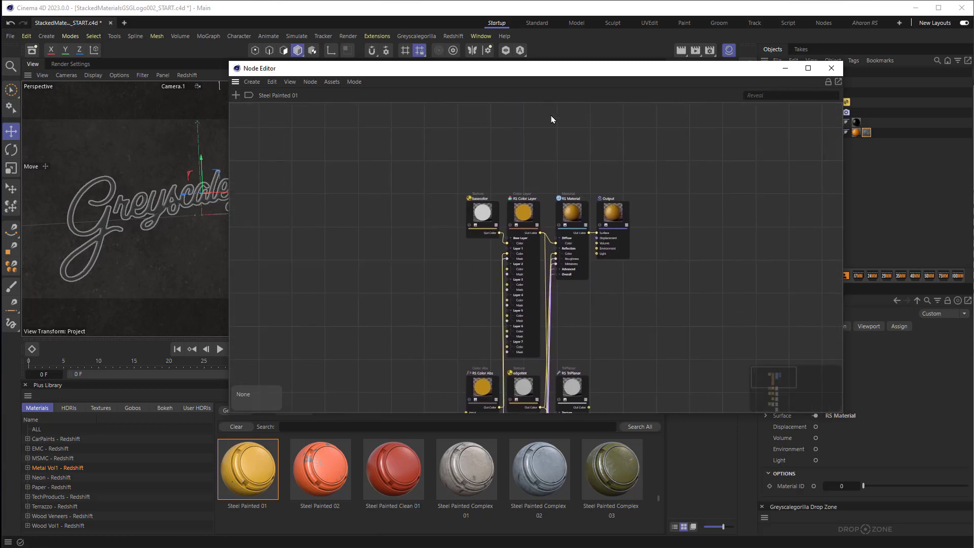
{"action": "scroll", "coordinate": [586, 220], "scroll_direction": "up", "scroll_amount": 2}
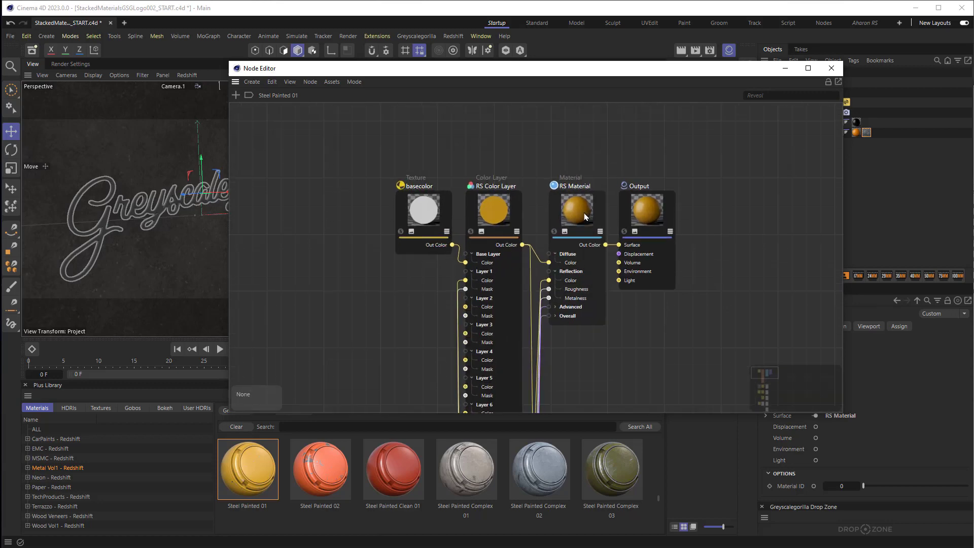
{"action": "scroll", "coordinate": [584, 207], "scroll_direction": "up", "scroll_amount": 1}
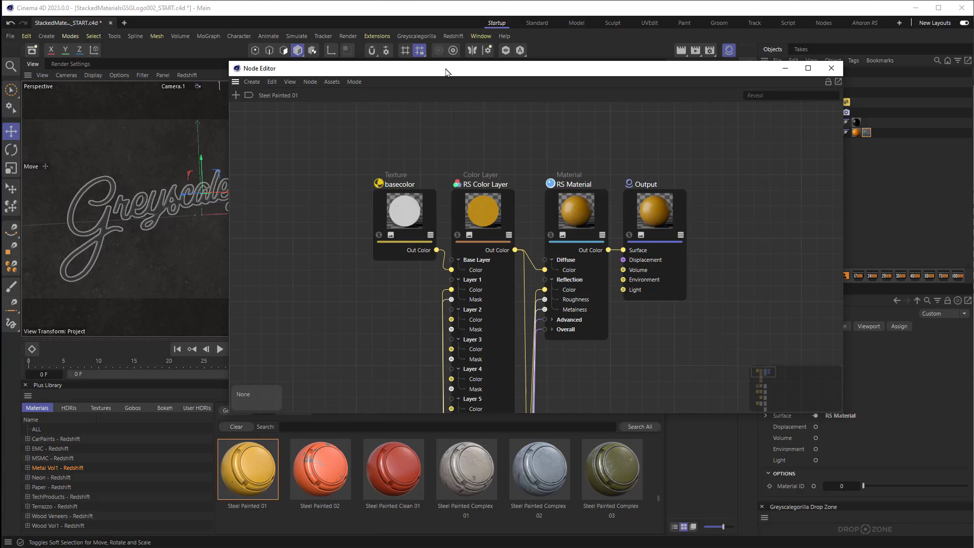
{"action": "left_click_drag", "start_coordinate": [447, 72], "coordinate": [453, 14]}
Step: Wire a Scratches 04 texture's Out Color into the RS Material's Opacity, then close the editor
{"action": "left_click", "coordinate": [100, 408]}
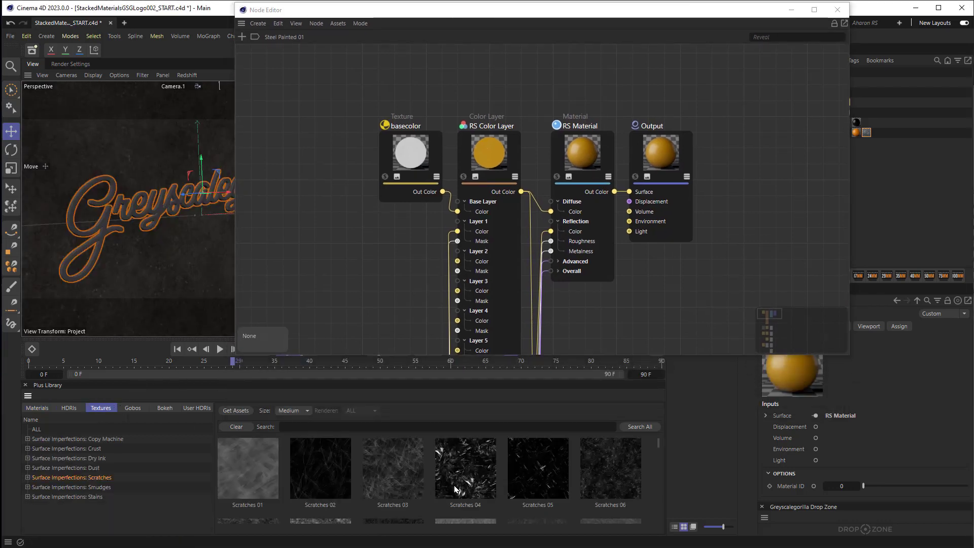
{"action": "left_click_drag", "start_coordinate": [459, 474], "coordinate": [347, 248]}
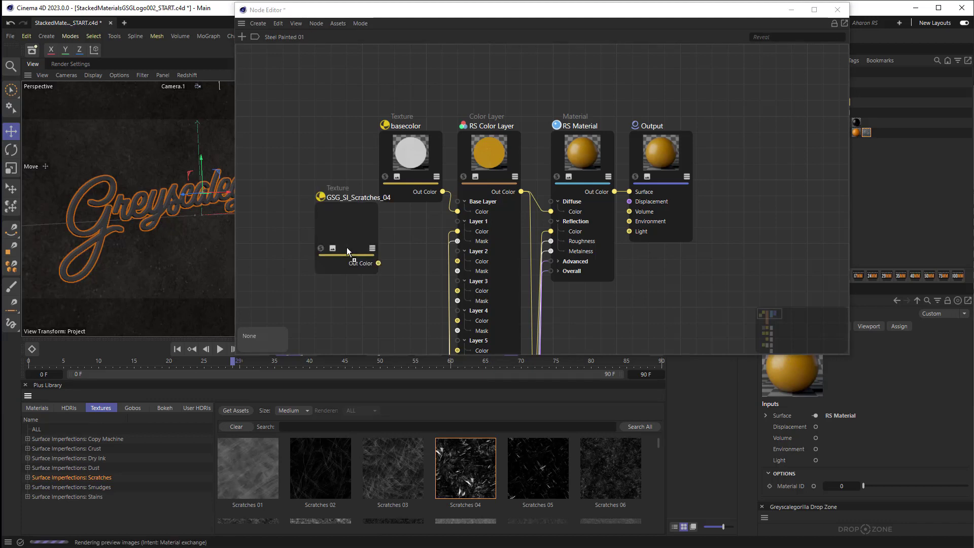
{"action": "left_click", "coordinate": [559, 272]}
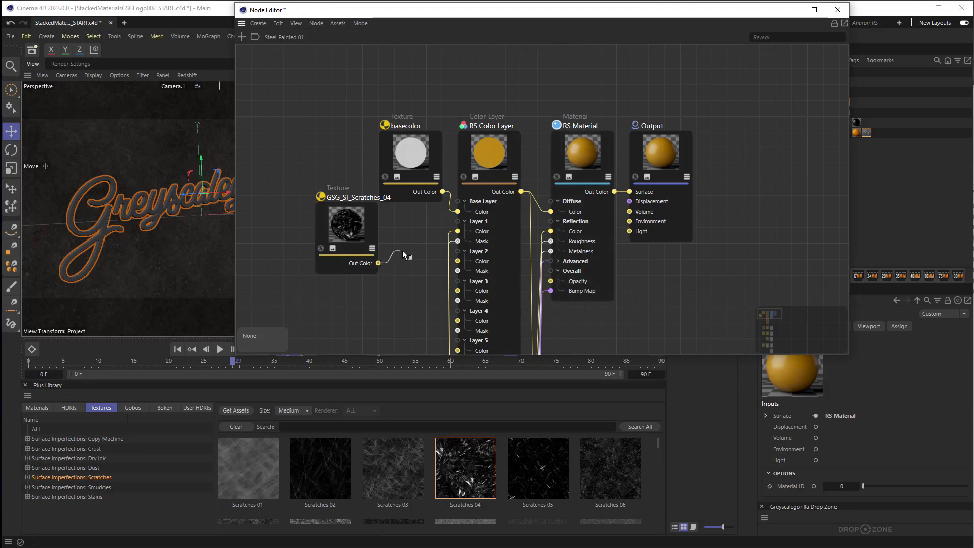
{"action": "left_click_drag", "start_coordinate": [422, 254], "coordinate": [552, 285]}
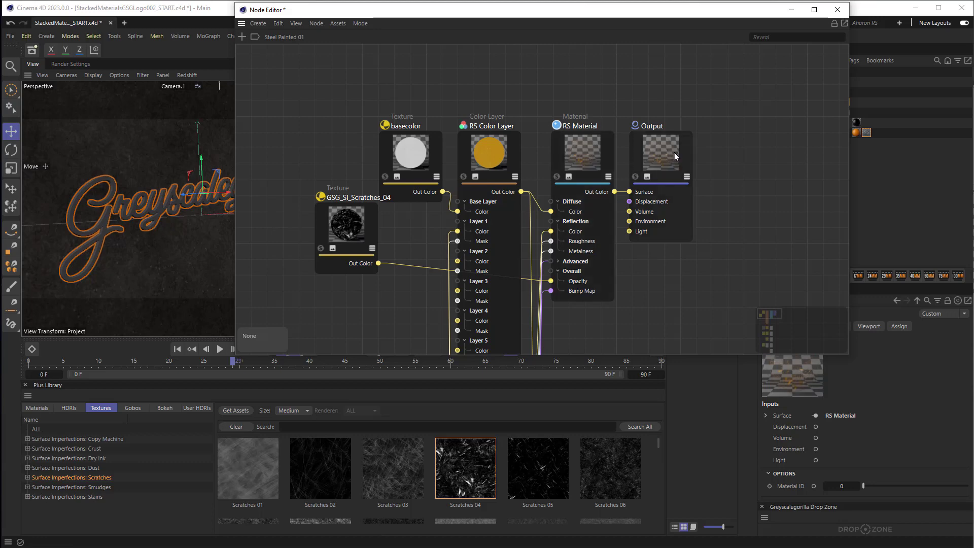
{"action": "left_click", "coordinate": [838, 11]}
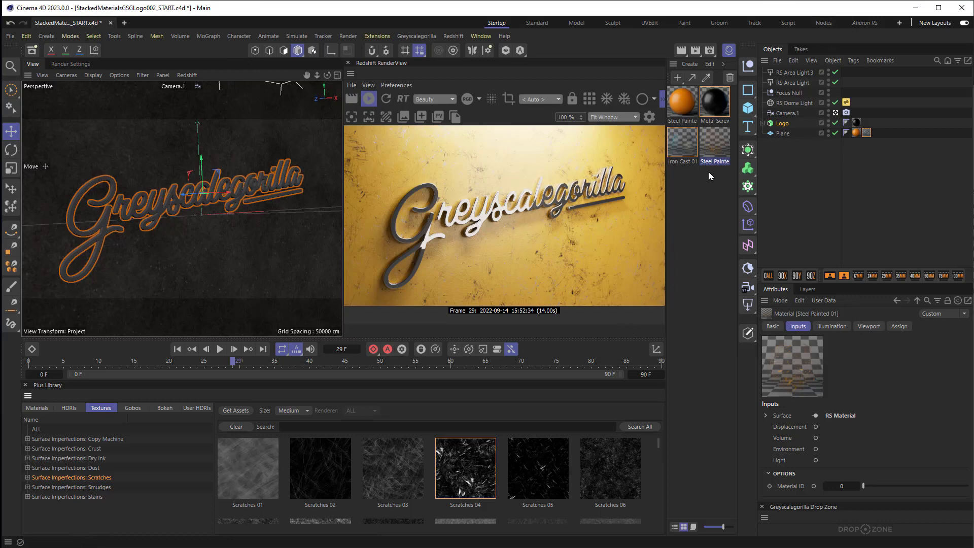
Step: Layer Steel Painted 01 on the Logo over its chrome, and view the render at original size, zoomed in
{"action": "mouse_move", "coordinate": [717, 147]}
{"action": "left_mouse_down"}
{"action": "mouse_move", "coordinate": [751, 151]}
{"action": "mouse_move", "coordinate": [788, 135]}
{"action": "mouse_move", "coordinate": [784, 125]}
{"action": "left_mouse_up"}
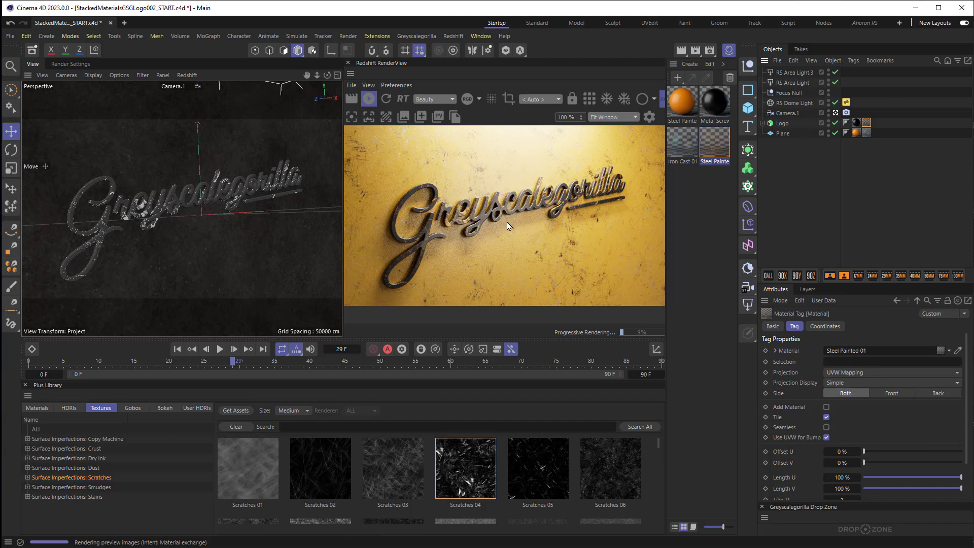
{"action": "left_click", "coordinate": [607, 118]}
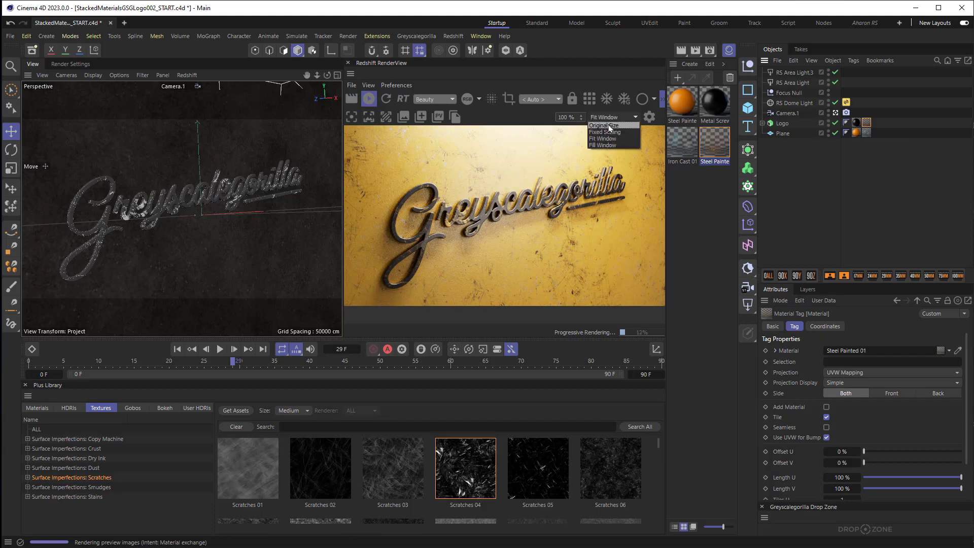
{"action": "left_click", "coordinate": [607, 134]}
{"action": "scroll", "coordinate": [473, 201], "scroll_direction": "up", "scroll_amount": 5}
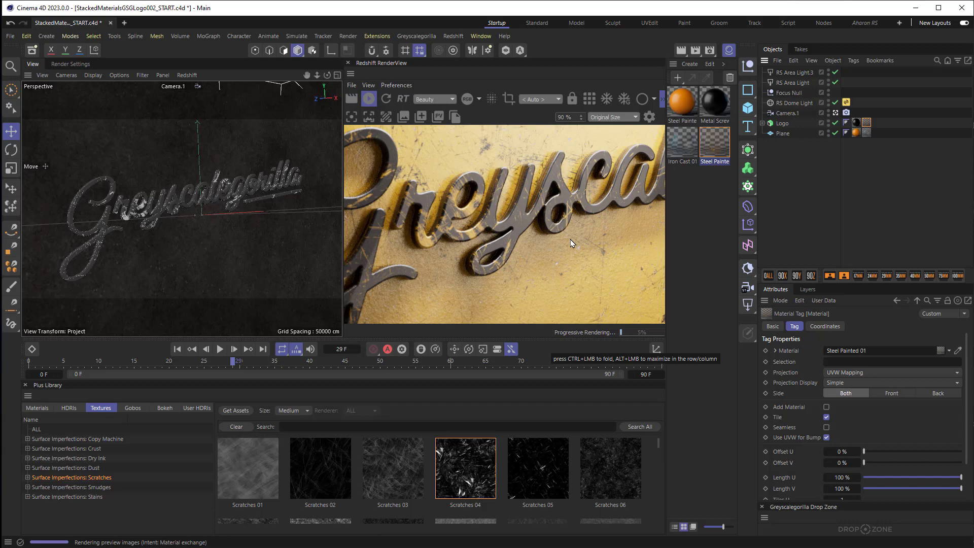
Step: Show the GSG_SI_Scratches_04 node's image settings from the Steel Painted 01 node graph, then close the graph
{"action": "double_click", "coordinate": [866, 122]}
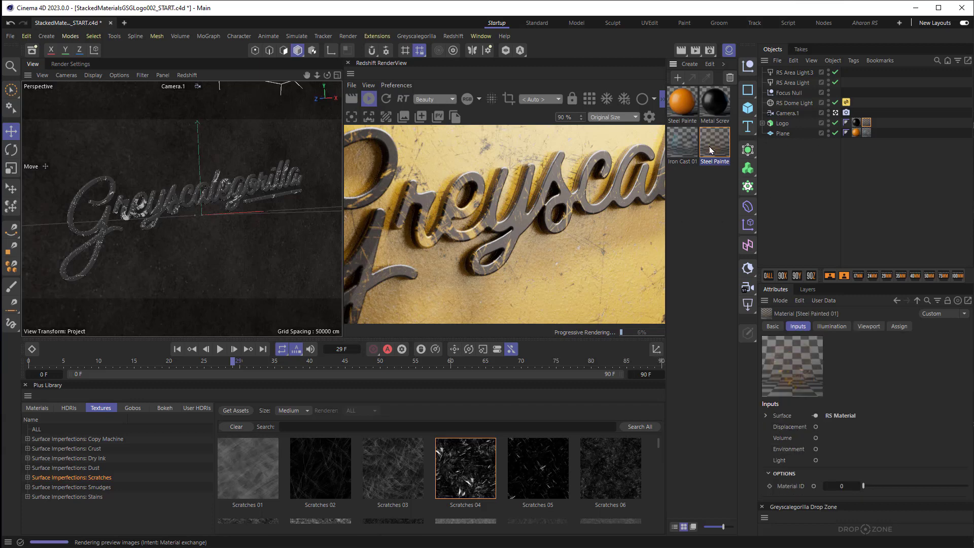
{"action": "left_click_drag", "start_coordinate": [835, 137], "coordinate": [366, 83]}
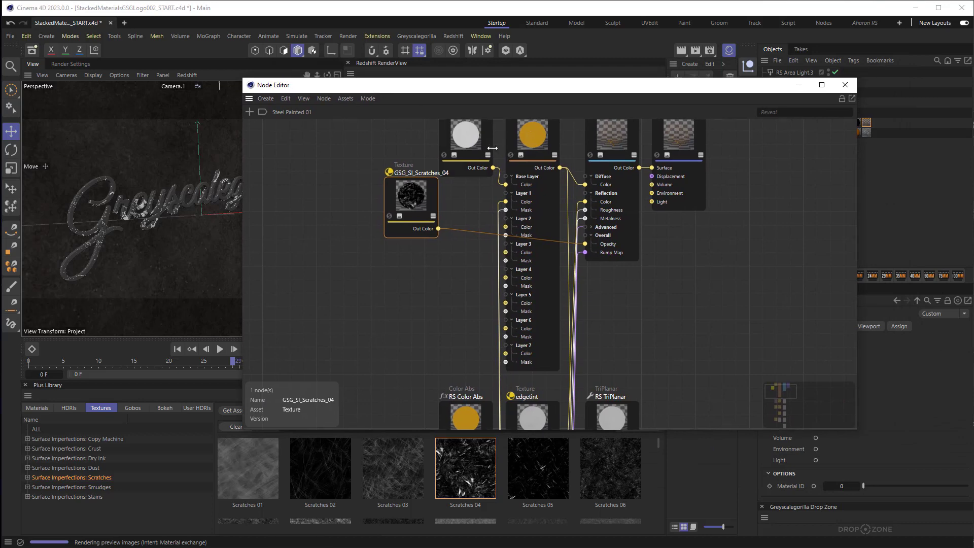
{"action": "left_click", "coordinate": [417, 198]}
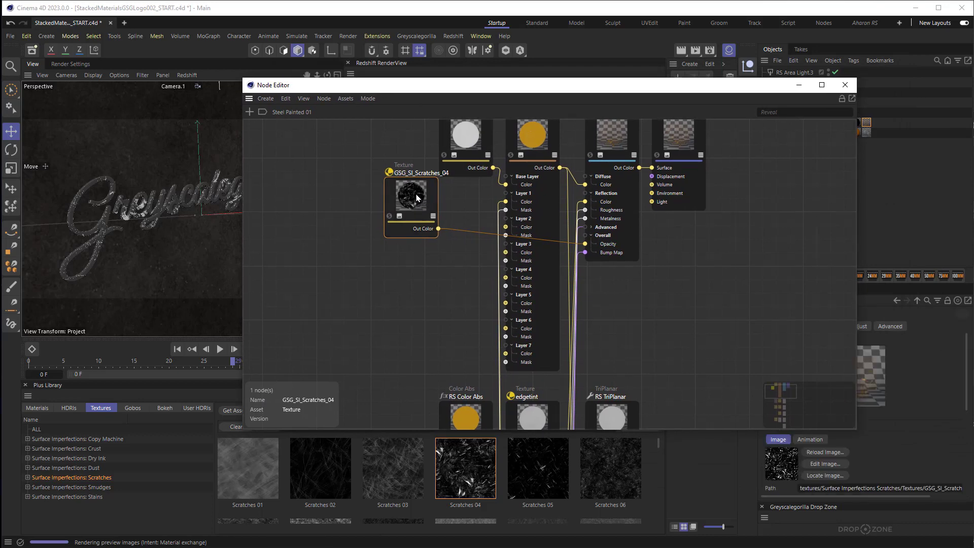
{"action": "left_click", "coordinate": [845, 85]}
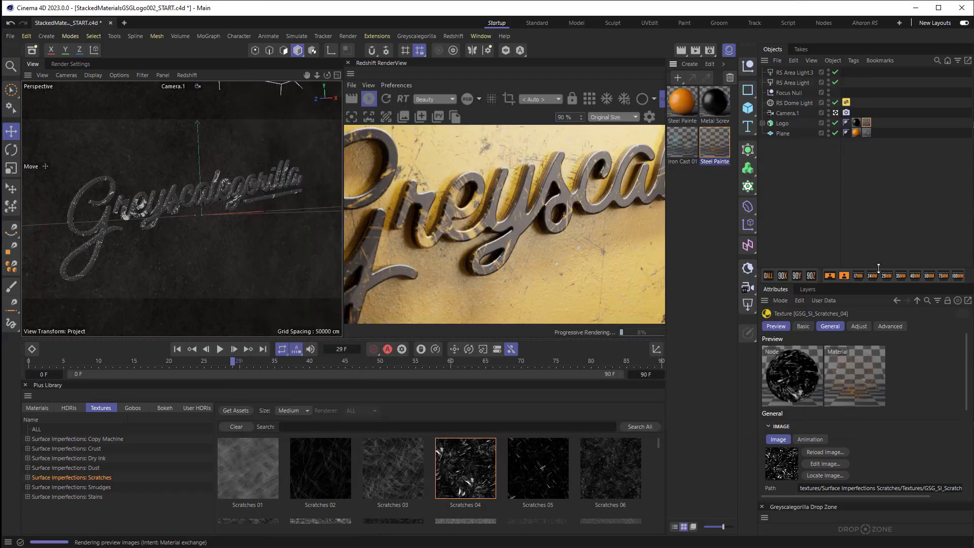
Step: Test GSG_SI_Scratches_04 Custom Gamma values from about 10 down, finishing at 1.2
{"action": "scroll", "coordinate": [926, 449], "scroll_direction": "down", "scroll_amount": 3}
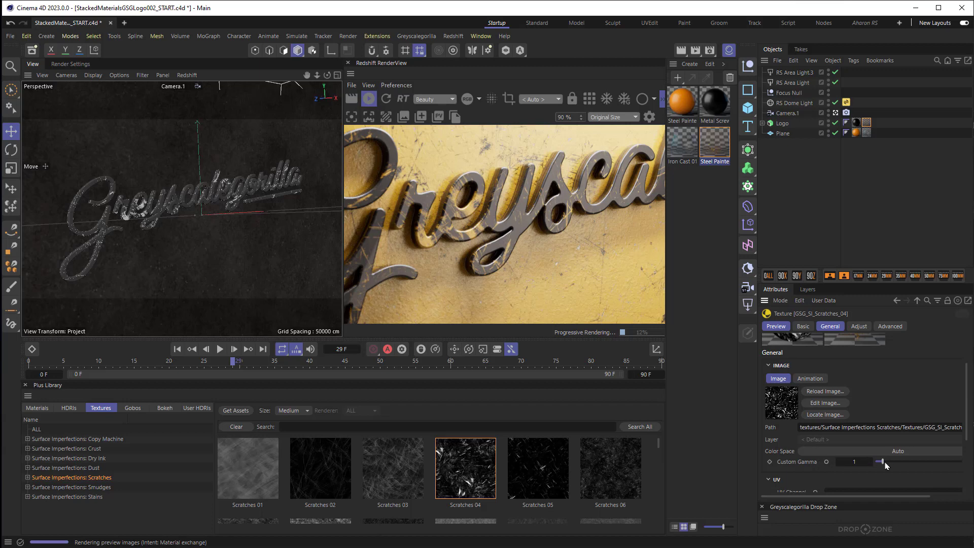
{"action": "left_click_drag", "start_coordinate": [884, 462], "coordinate": [955, 470]}
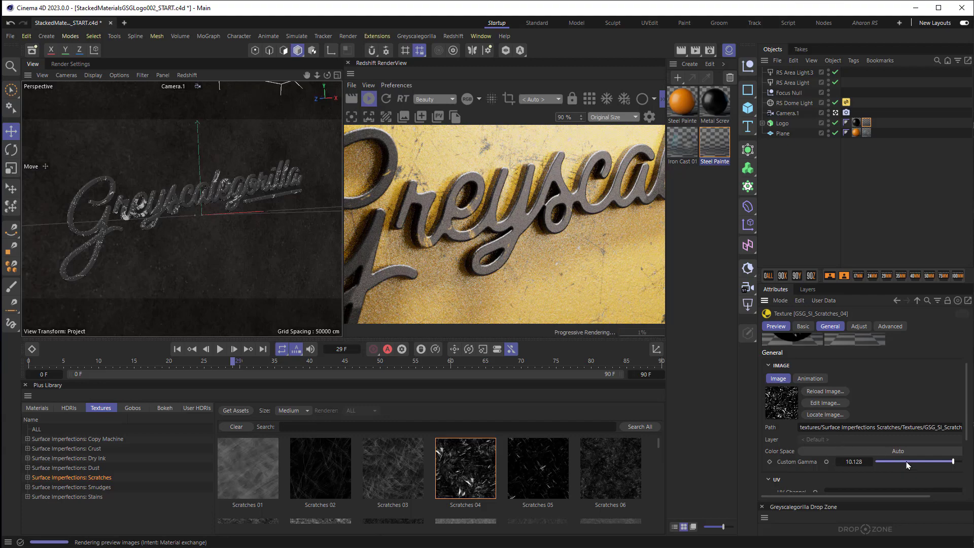
{"action": "left_click_drag", "start_coordinate": [907, 465], "coordinate": [880, 467]}
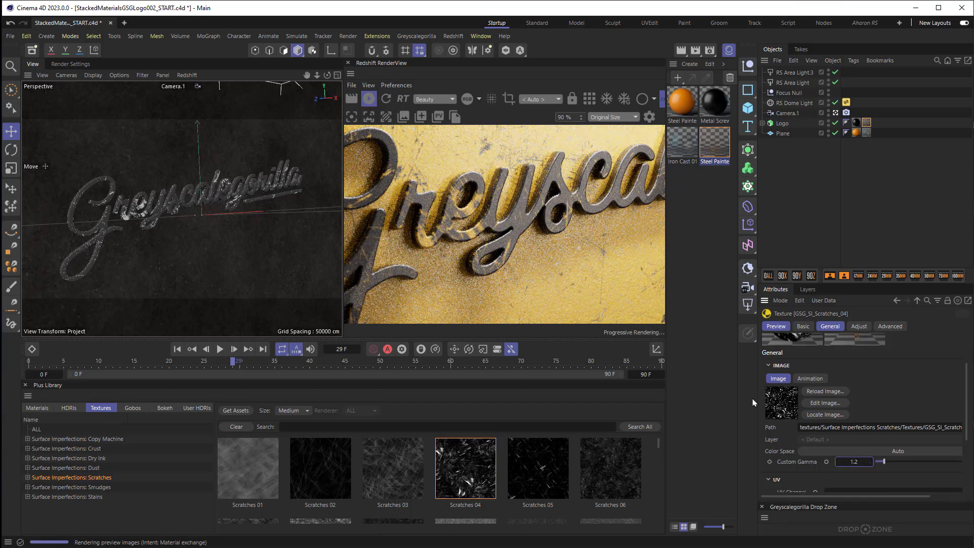
{"action": "scroll", "coordinate": [573, 241], "scroll_direction": "down", "scroll_amount": 4}
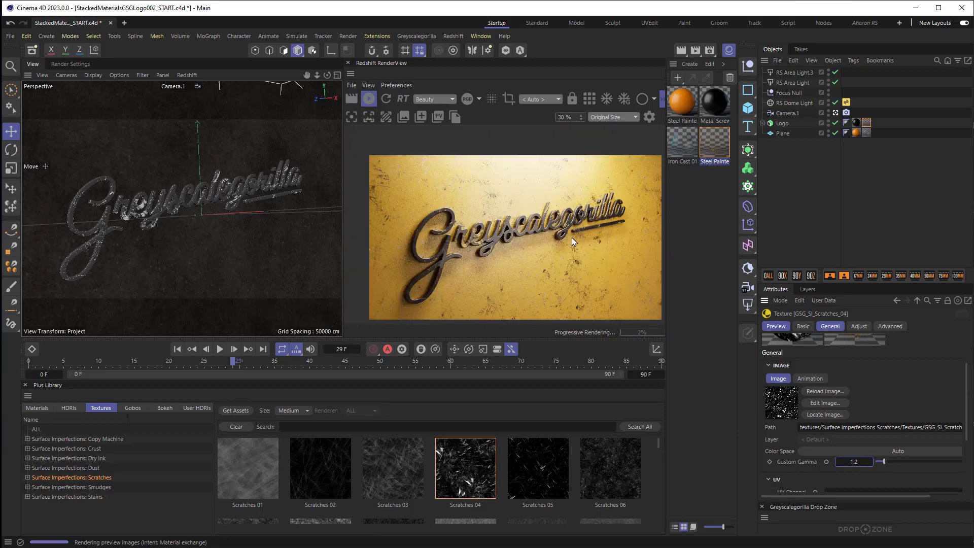